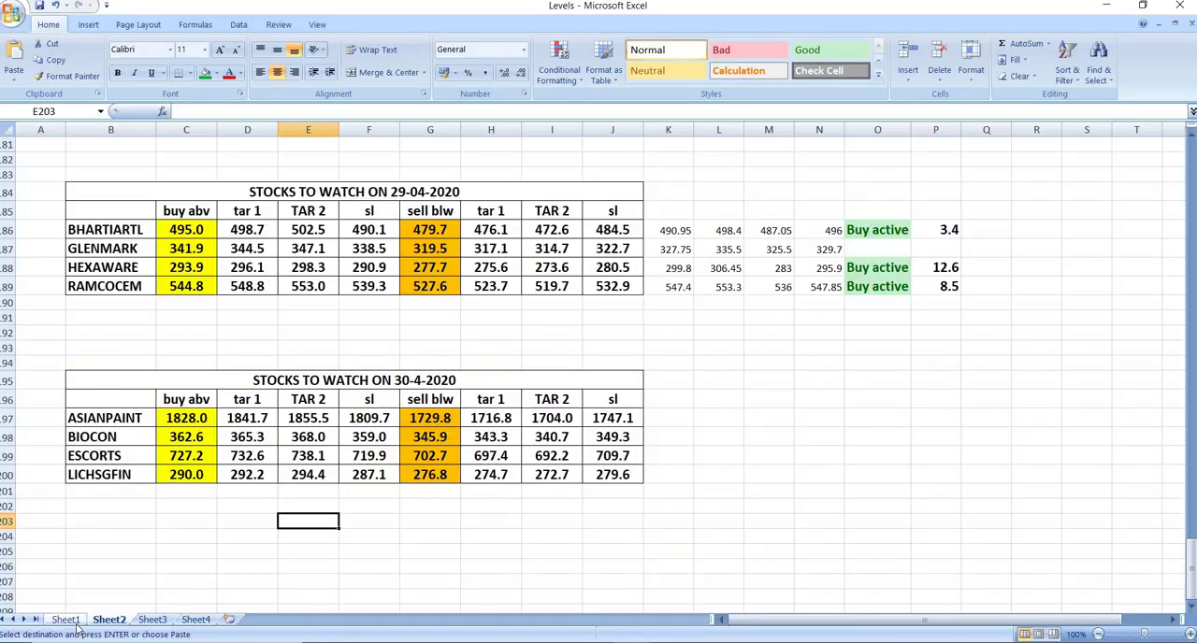
left_click(68, 620)
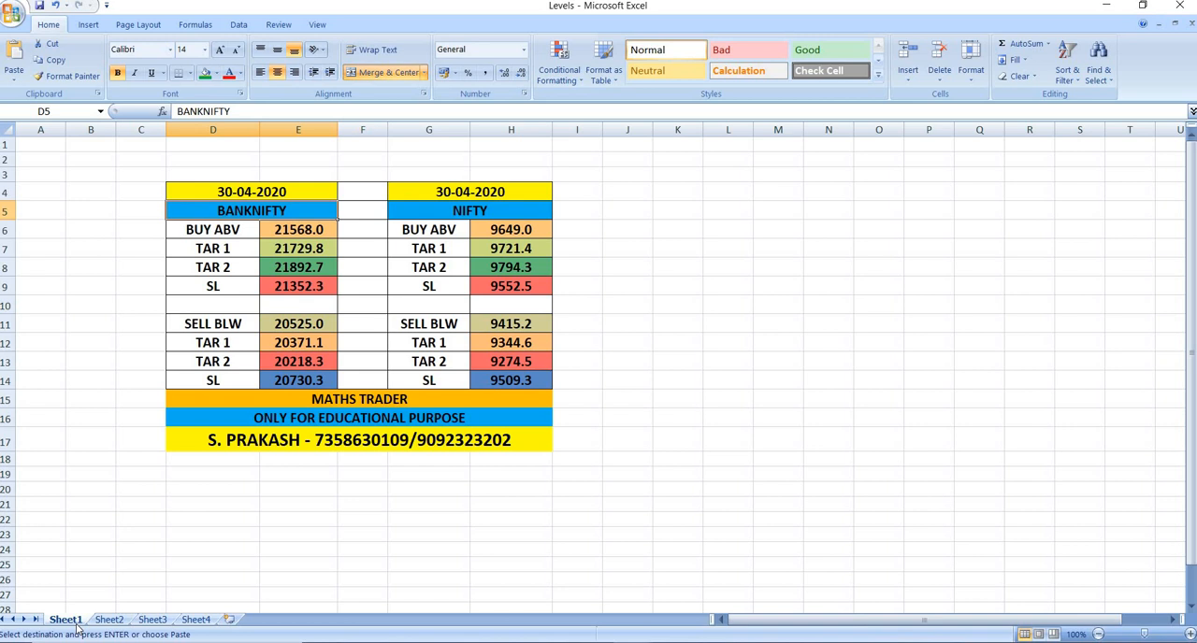
Review the GLENMARK, HEXAWARE and RAMCOCEM 29 April charts against their breakout lines
left_click(108, 620)
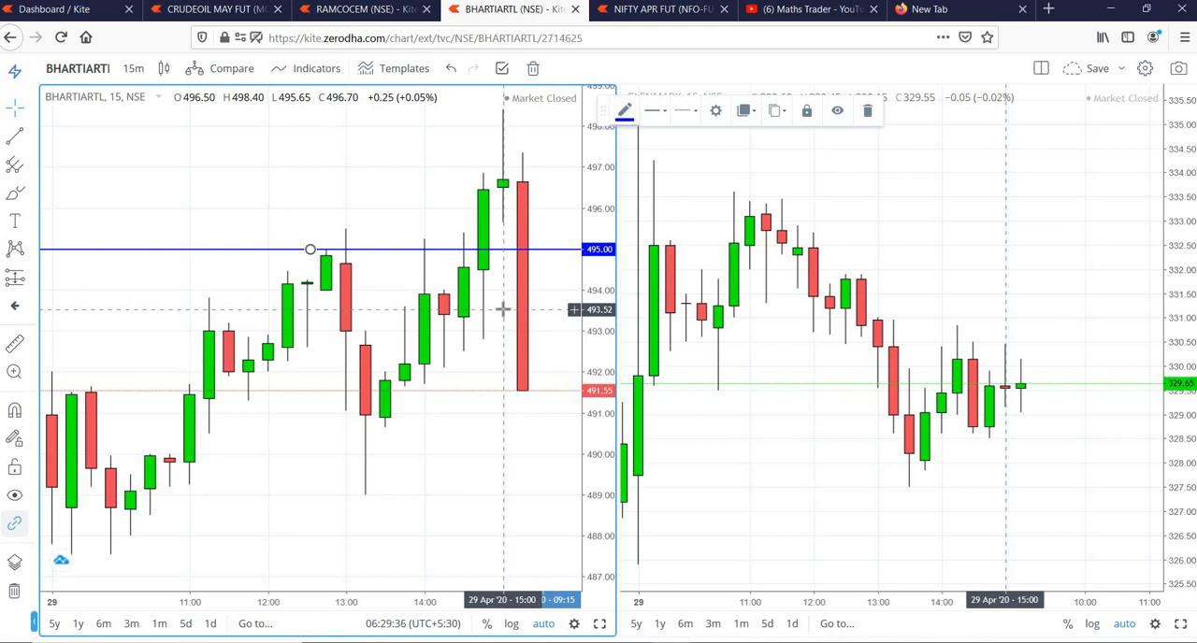
left_click(877, 441)
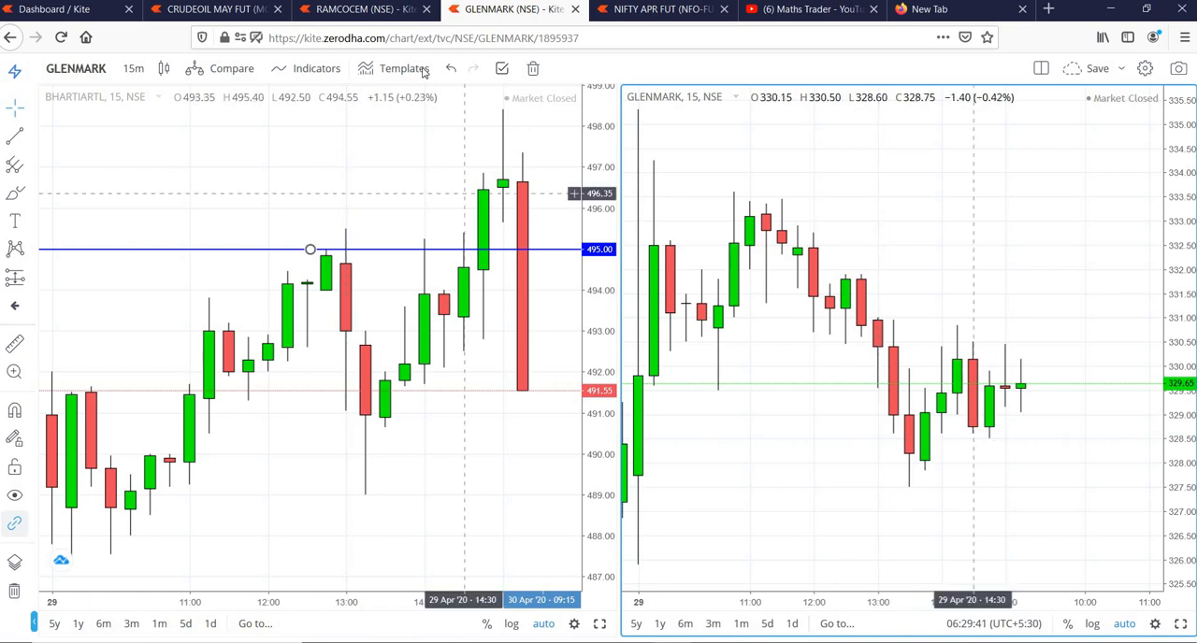
key("ctrl+shift+Tab")
left_click(437, 470)
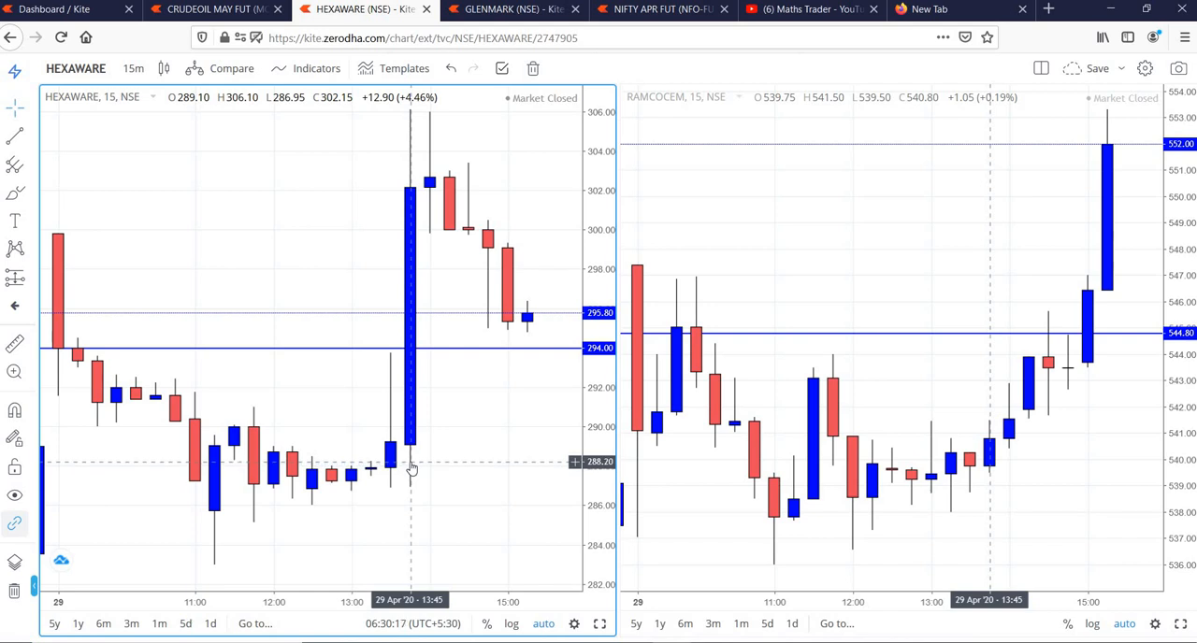
left_click(1096, 470)
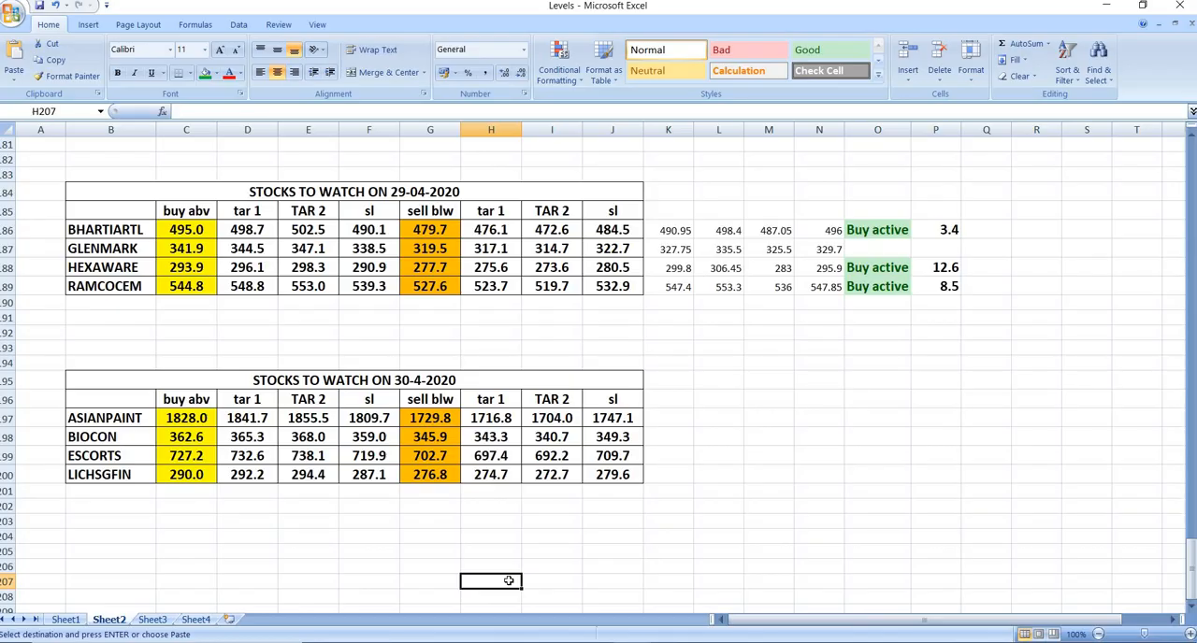
Move to Sheet3's 29-04-2020 performance table, then over to the Kite charts
key("ctrl+Page_Down")
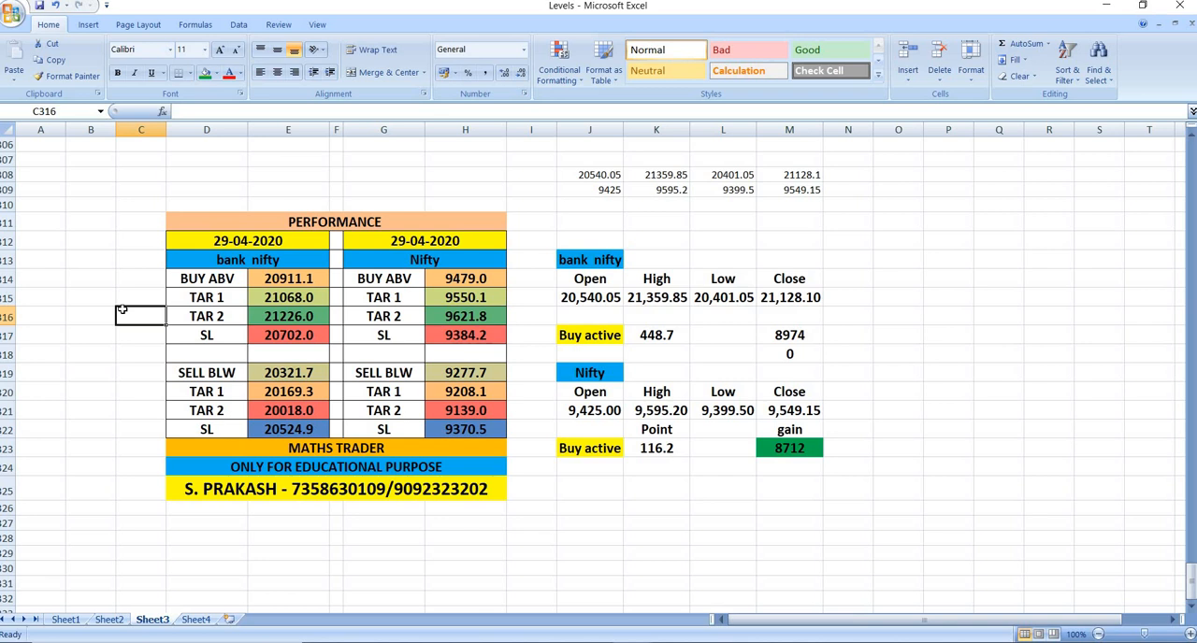
key("alt+Tab")
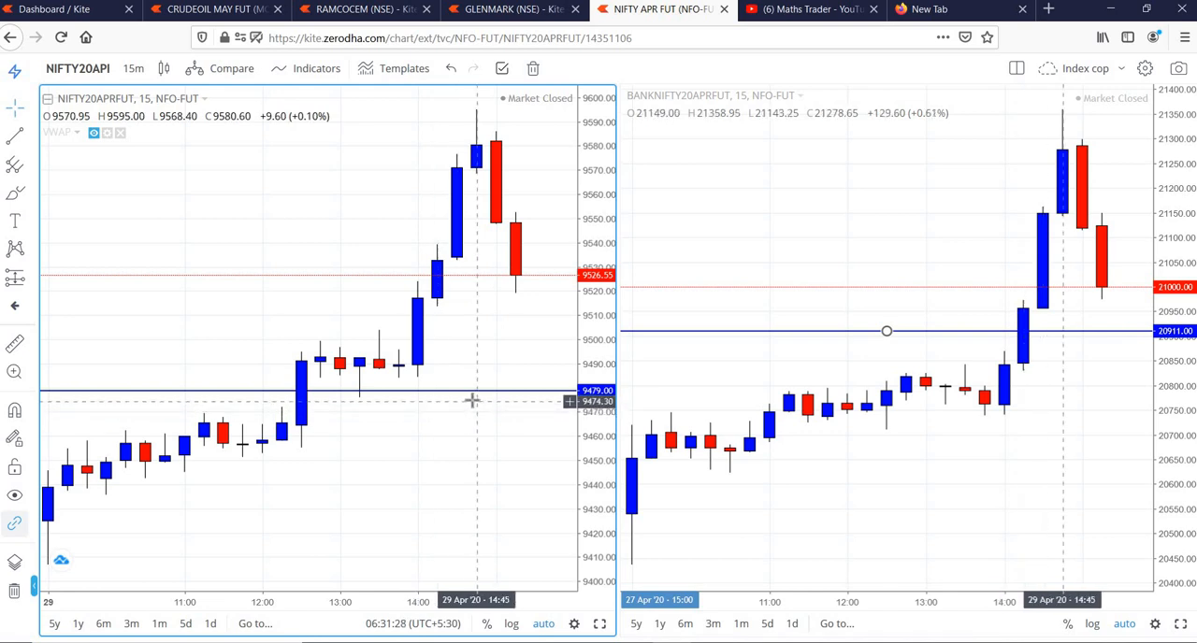
Return from the futures charts to Sheet1's 30-04-2020 levels
key("alt+Tab")
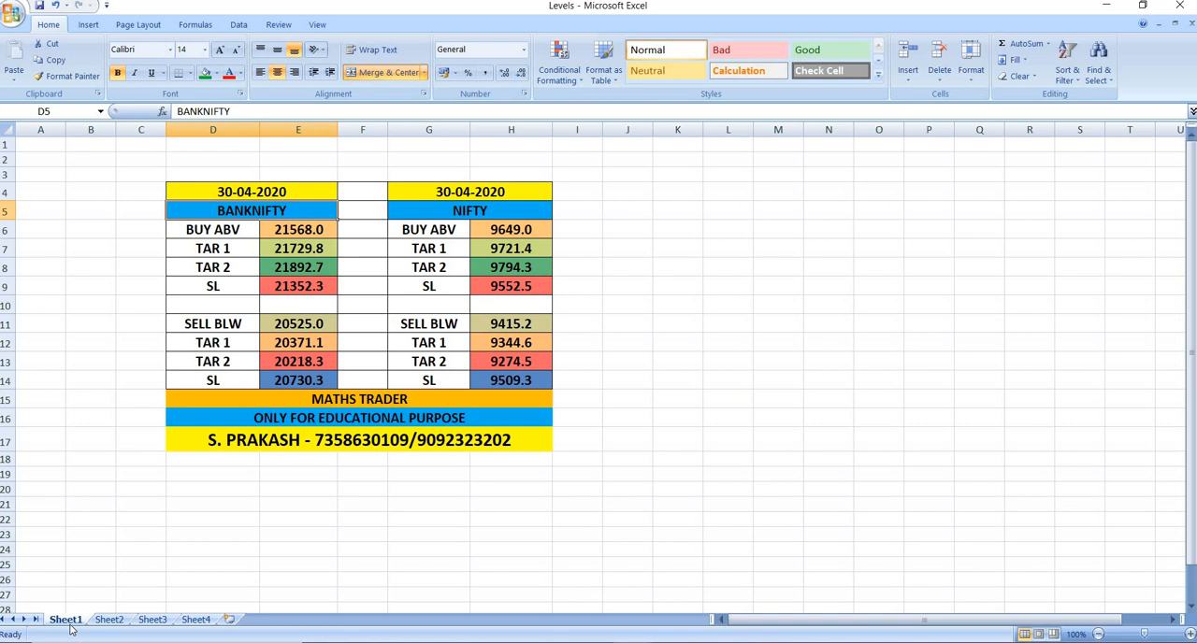